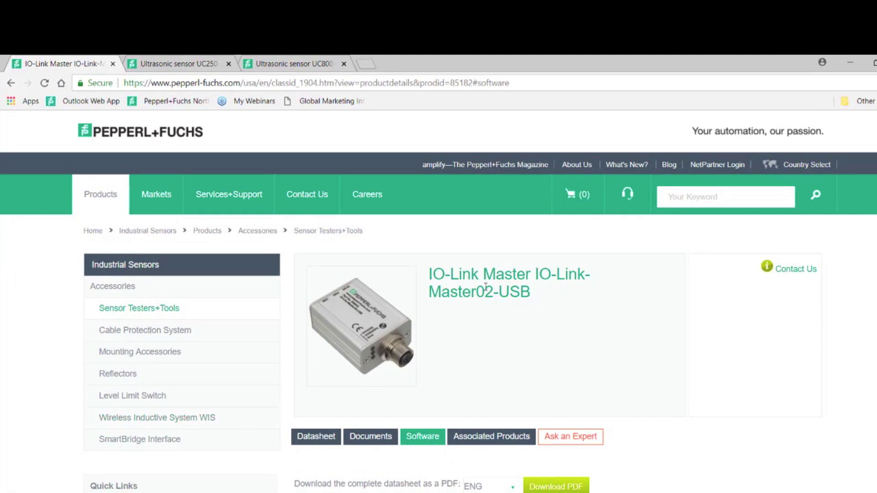
# Display the UC250 page's Software table, listing its DTM, PACTware and Connection Wizard downloads
pyautogui.scroll(-2, 486, 287)
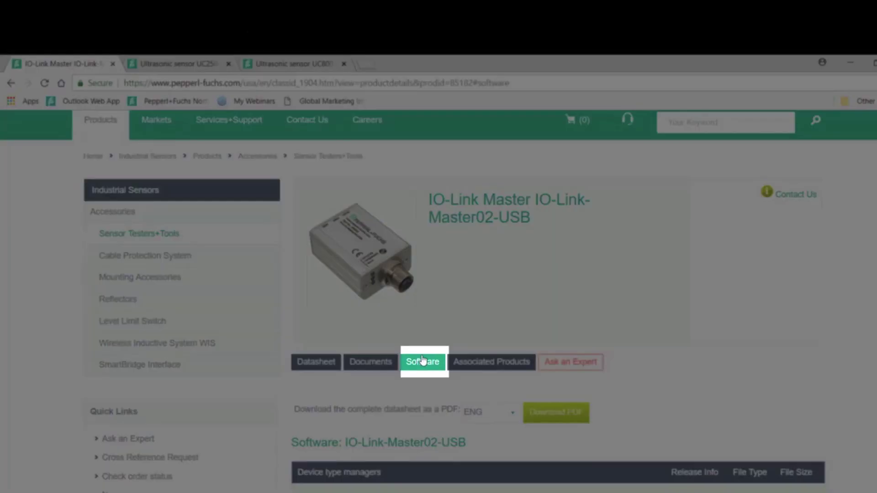
pyautogui.click(421, 362)
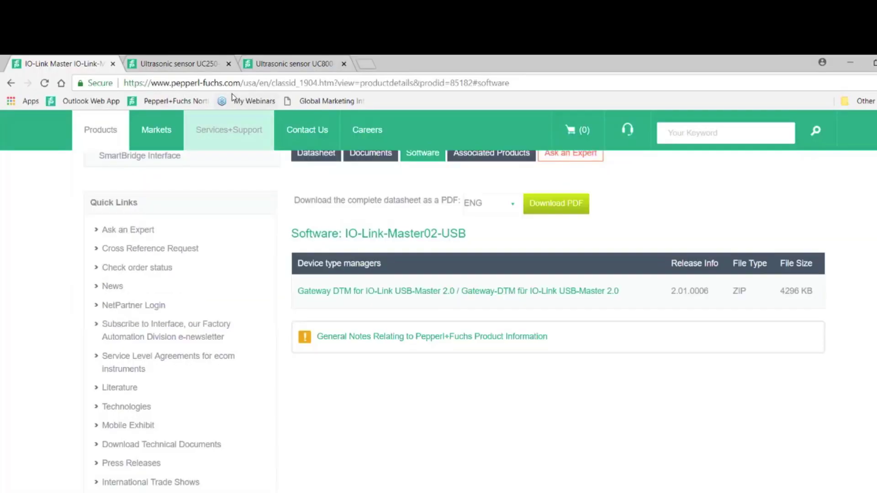
pyautogui.click(197, 59)
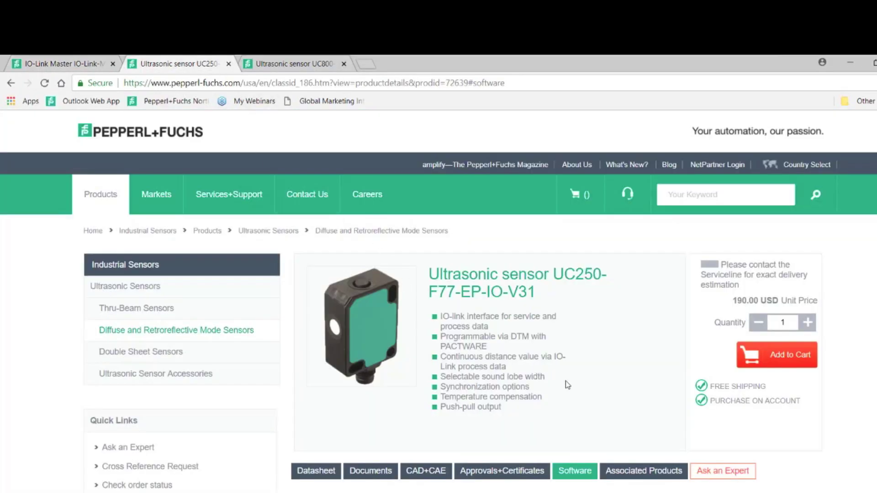
pyautogui.scroll(-3, 566, 381)
pyautogui.scroll(5, 568, 332)
pyautogui.scroll(-3, 363, 309)
pyautogui.scroll(-8, 363, 310)
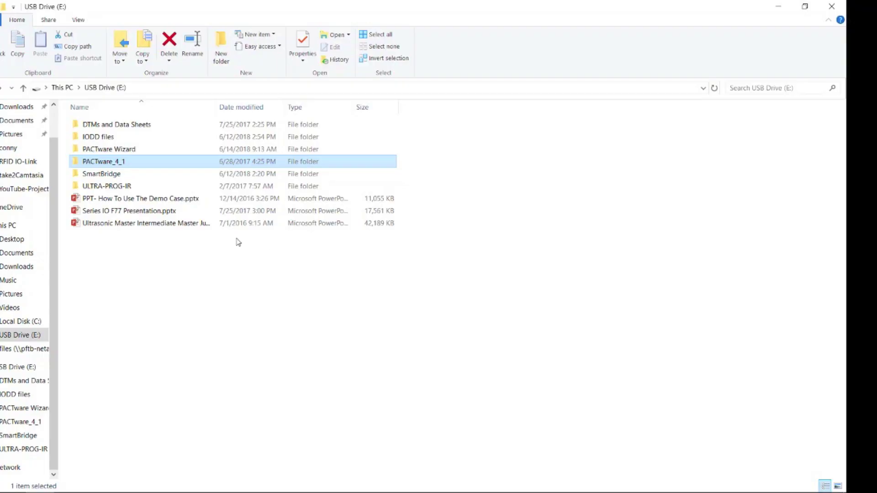
# Run setup.exe from PACTware_4_1 and install PACTware 4.1 SP4 with the default destination folder
pyautogui.doubleClick(160, 163)
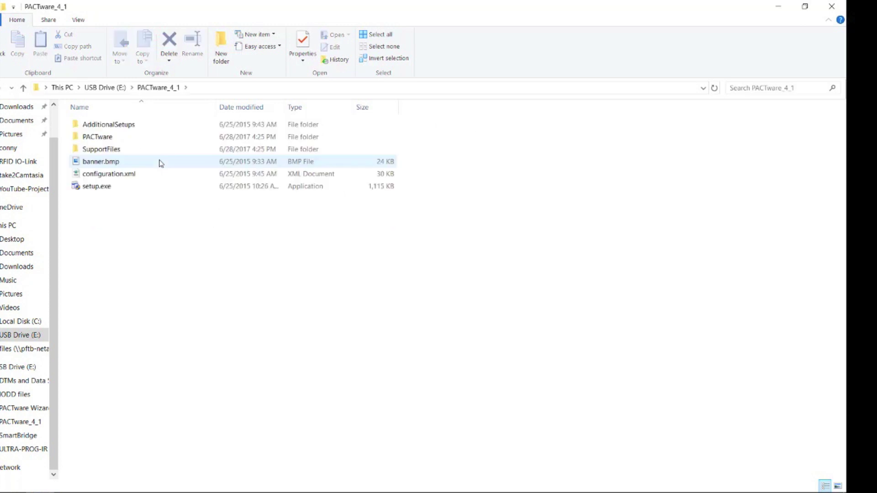
pyautogui.click(139, 188)
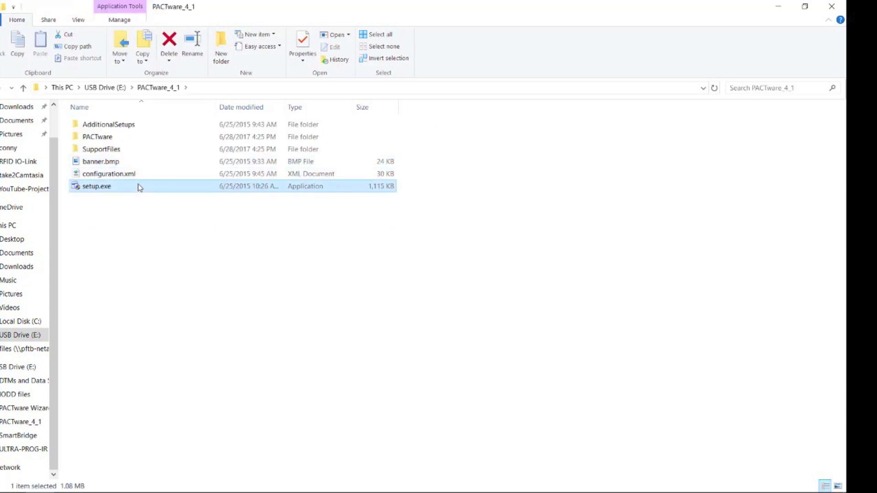
pyautogui.doubleClick(139, 187)
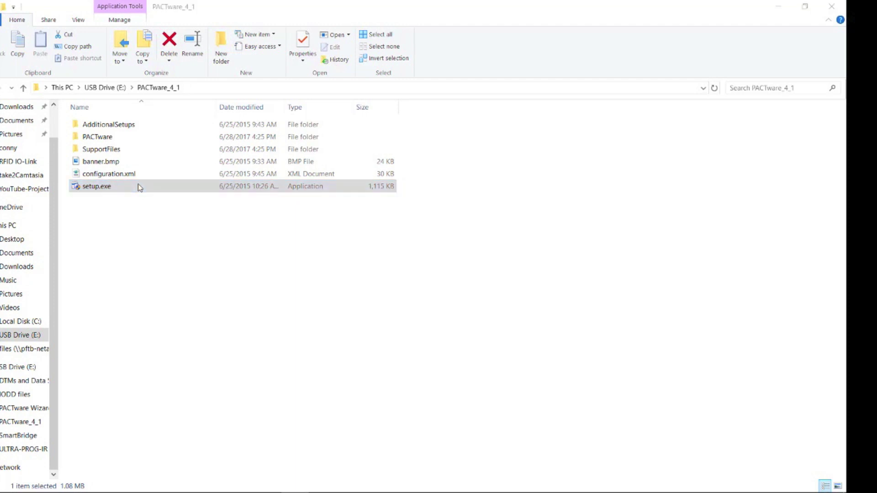
pyautogui.press('Return')
pyautogui.click(472, 314)
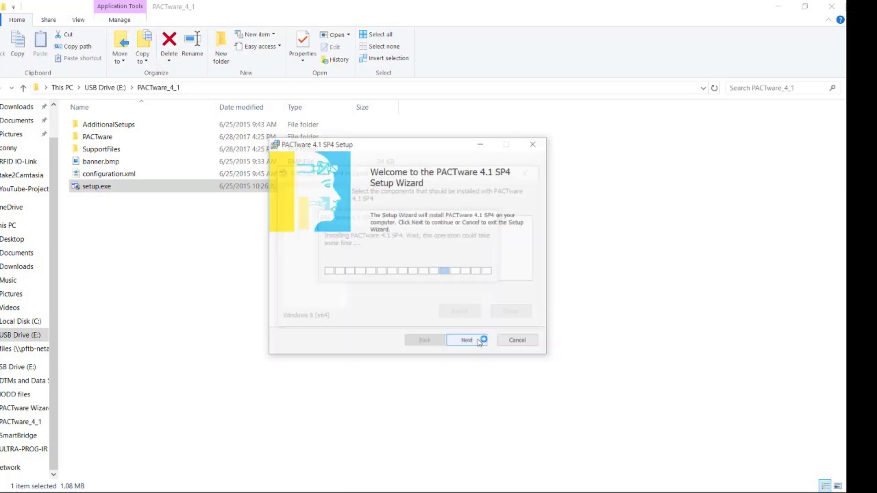
pyautogui.click(468, 342)
pyautogui.click(463, 338)
pyautogui.click(463, 339)
pyautogui.click(462, 338)
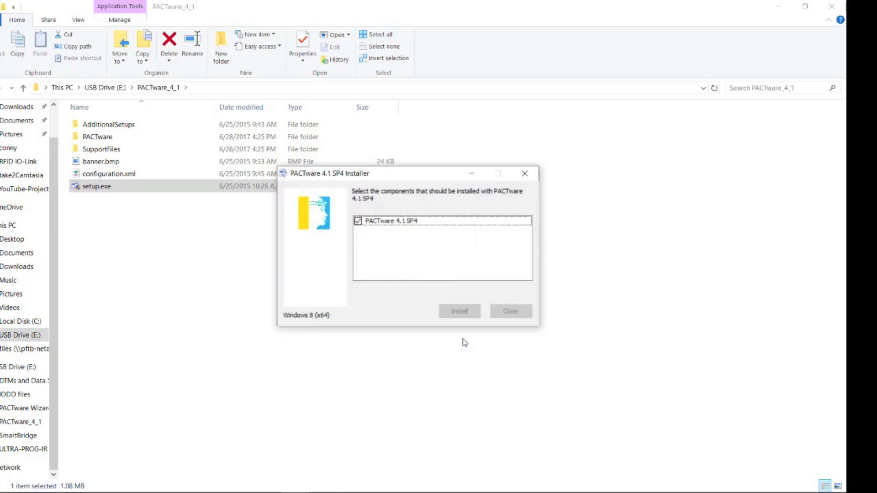
pyautogui.click(462, 276)
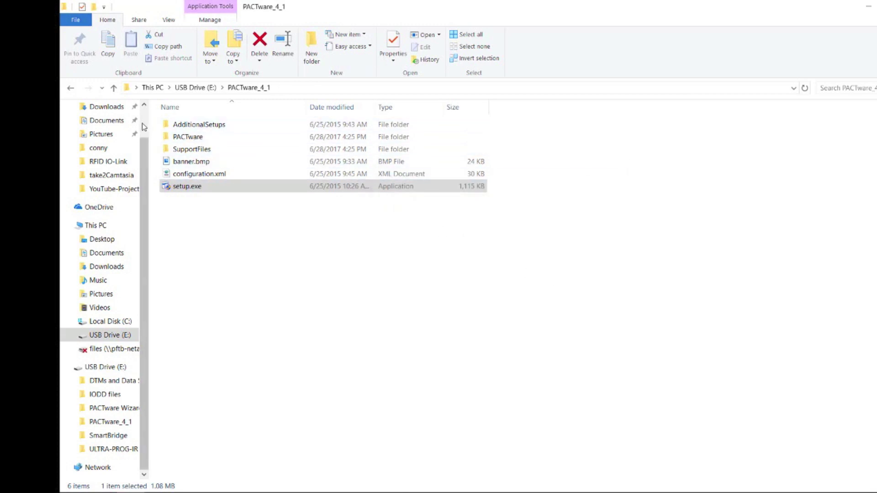
# Run setup.msi from the PACTware Wizard folder, accept the license, and install the IO-Link Connection Wizard
pyautogui.click(72, 88)
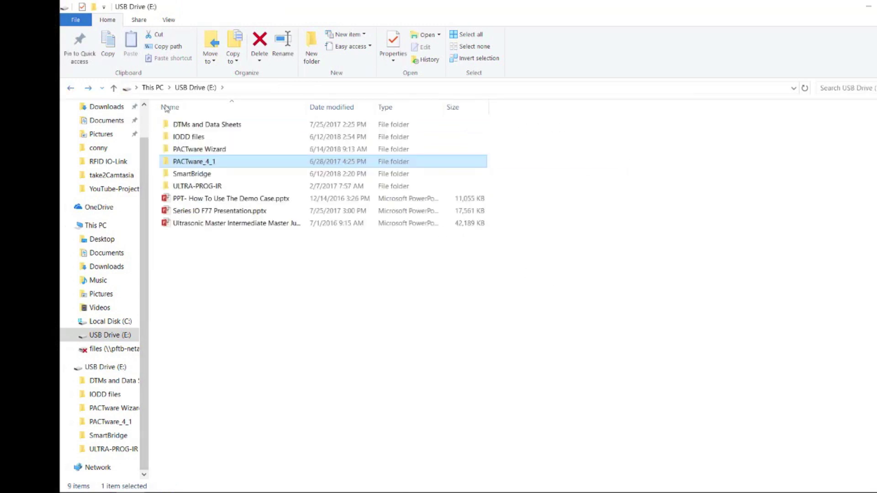
pyautogui.doubleClick(216, 151)
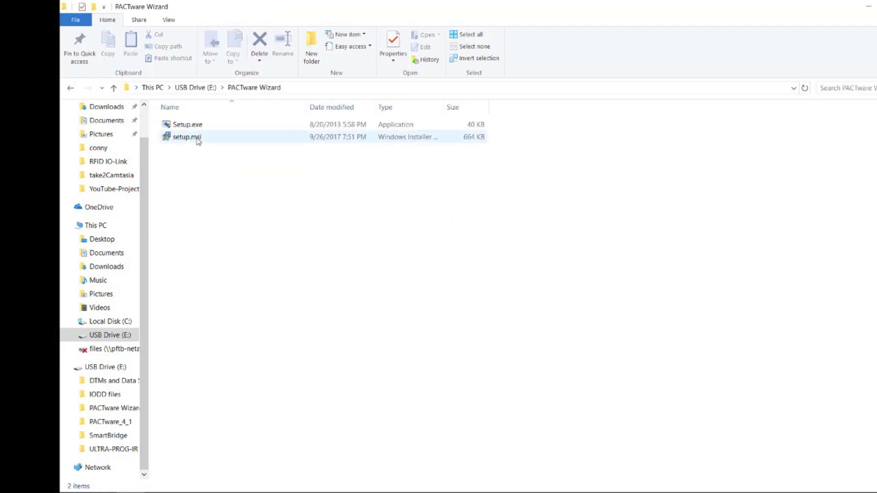
pyautogui.doubleClick(198, 138)
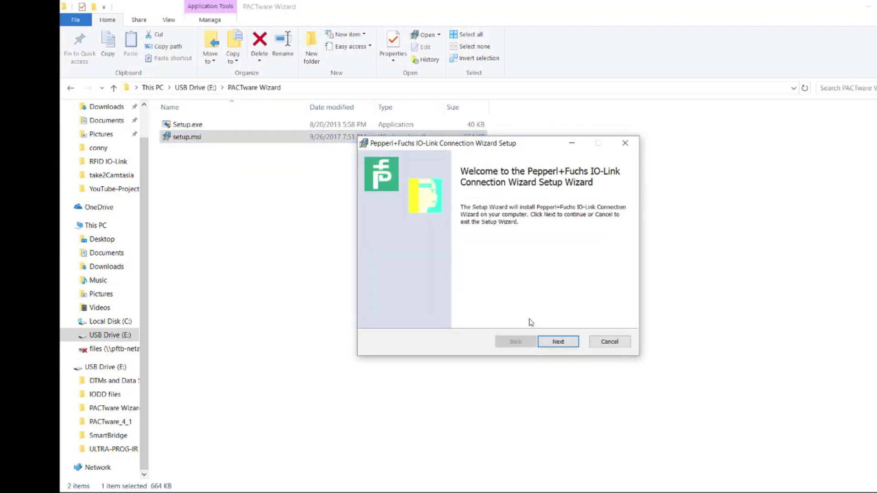
pyautogui.click(558, 342)
pyautogui.click(461, 315)
pyautogui.click(566, 343)
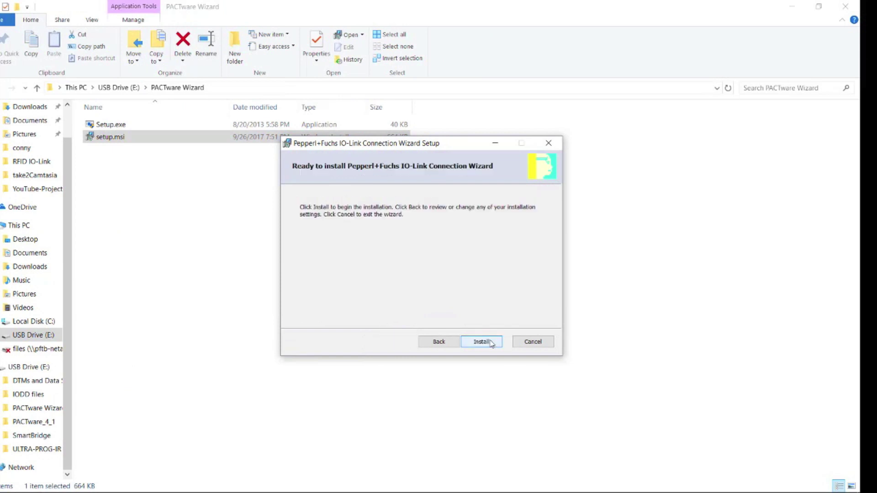
pyautogui.click(482, 342)
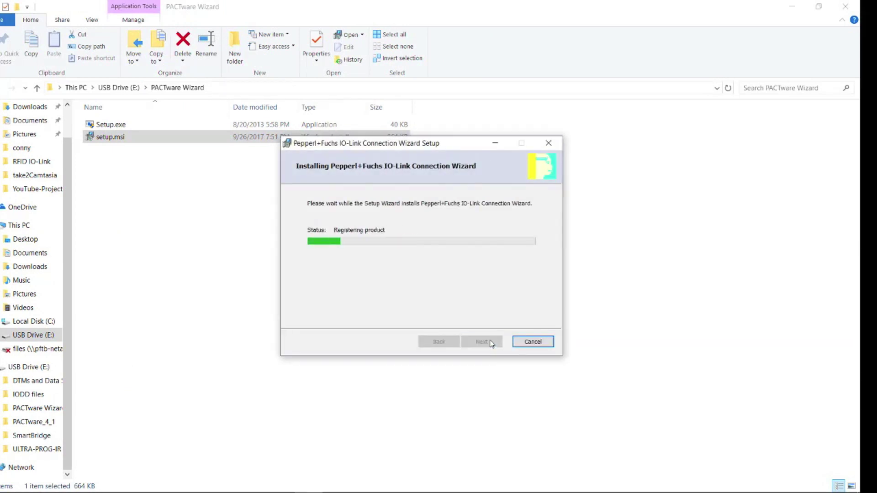
pyautogui.click(473, 341)
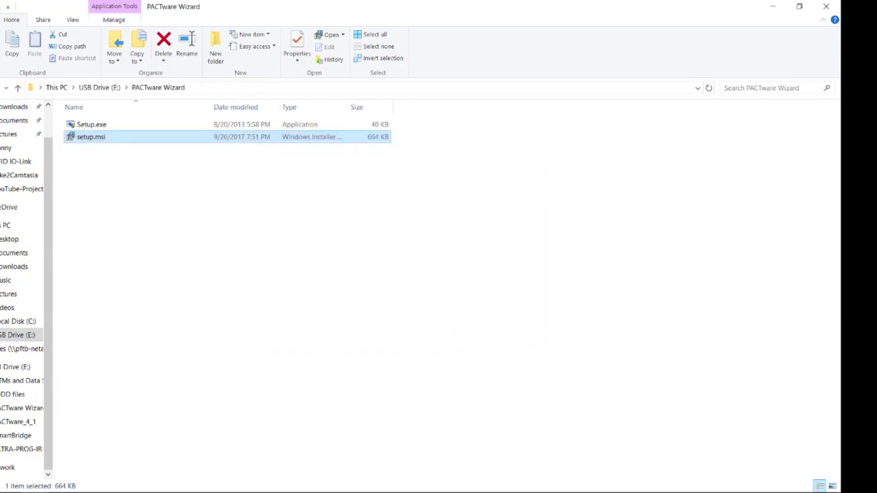
pyautogui.hotkey('alt', 'Up')
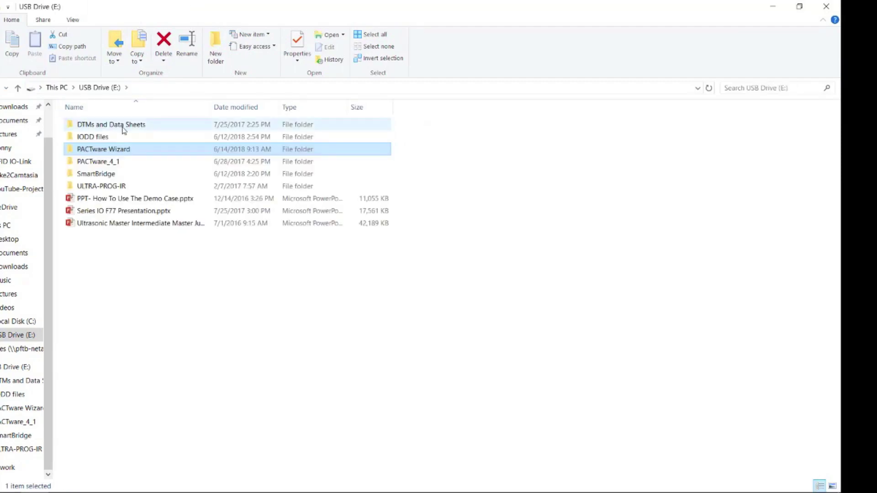
# Go to DTMs and Data Sheets > IO Link Master02 > IO-Link USB Master DTM folder
pyautogui.doubleClick(123, 130)
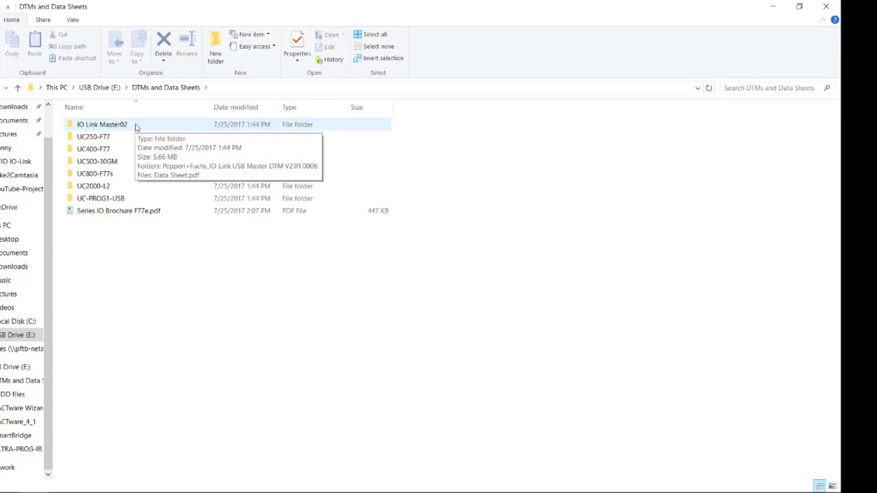
pyautogui.doubleClick(138, 128)
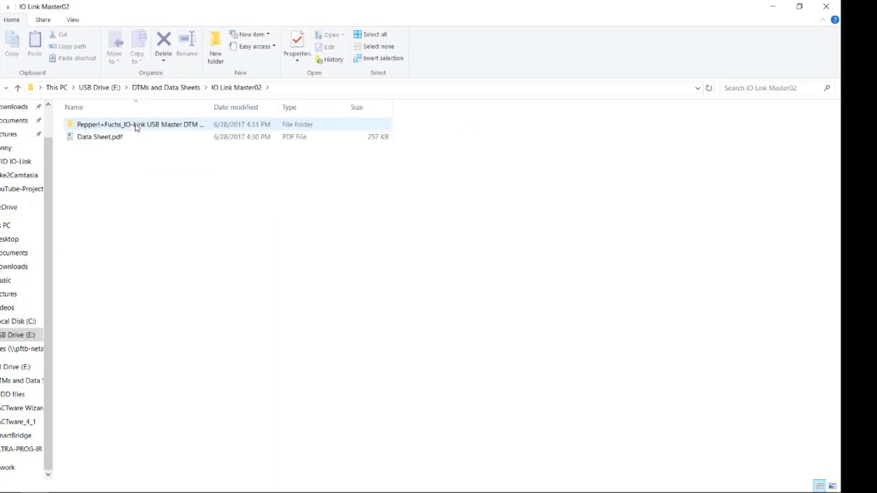
pyautogui.moveTo(140, 129)
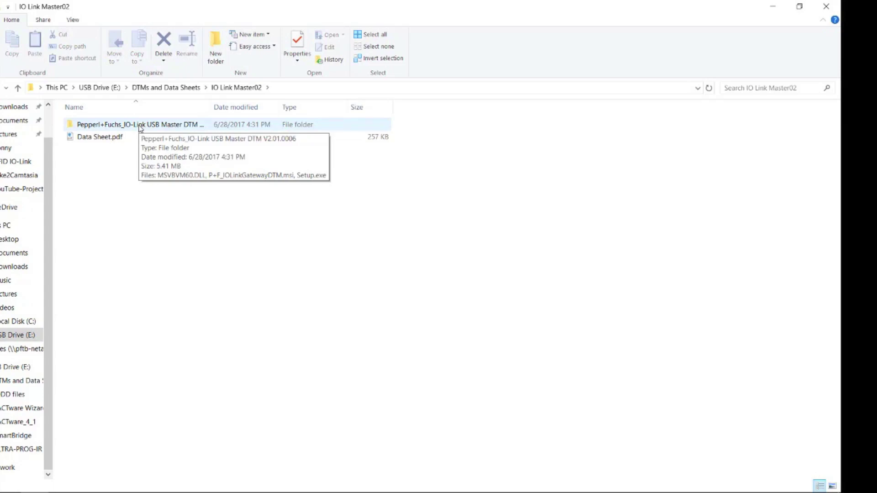
pyautogui.doubleClick(140, 129)
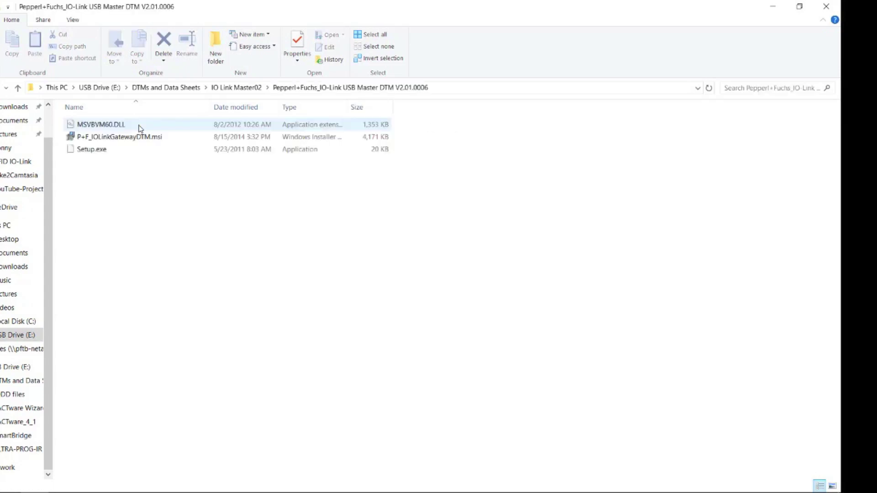
pyautogui.click(120, 151)
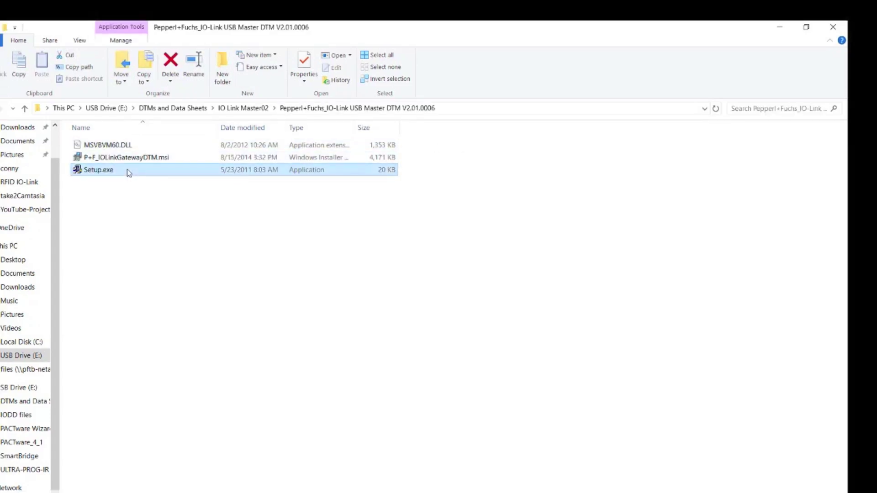
# Install IO-Link USB Master 2.0 from Setup.exe, accepting the license, then return to DTMs and Data Sheets
pyautogui.doubleClick(129, 172)
pyautogui.click(372, 292)
pyautogui.click(464, 366)
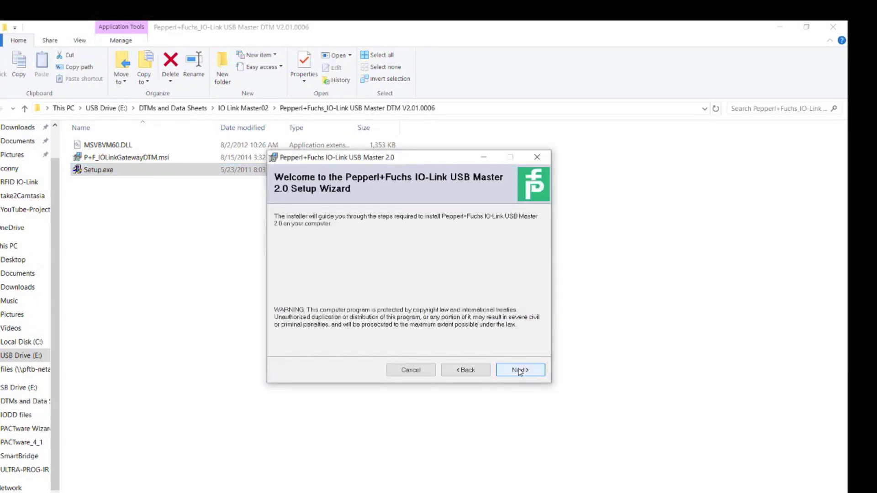
pyautogui.click(519, 370)
pyautogui.click(398, 347)
pyautogui.click(520, 370)
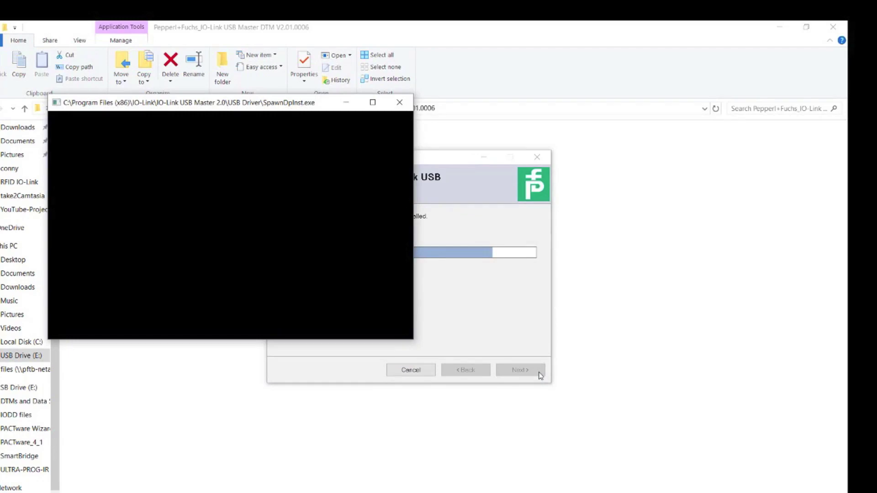
pyautogui.click(539, 374)
pyautogui.hotkey('alt', 'Up')
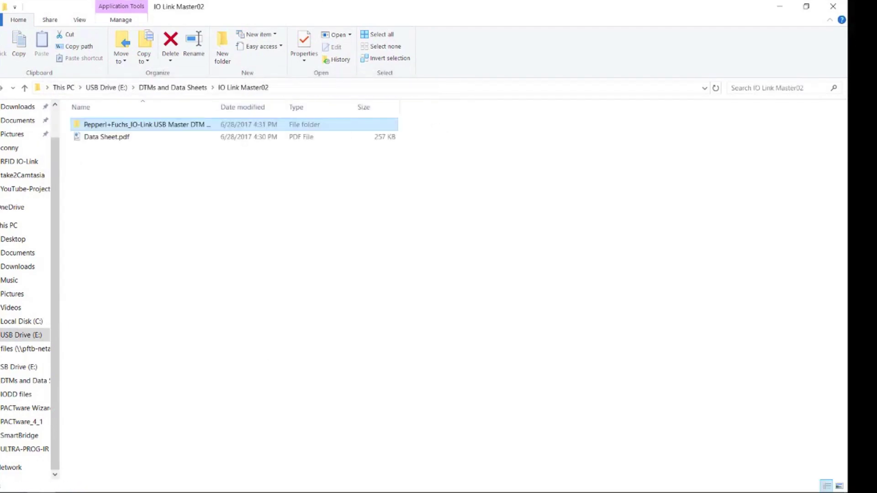
pyautogui.hotkey('alt', 'Up')
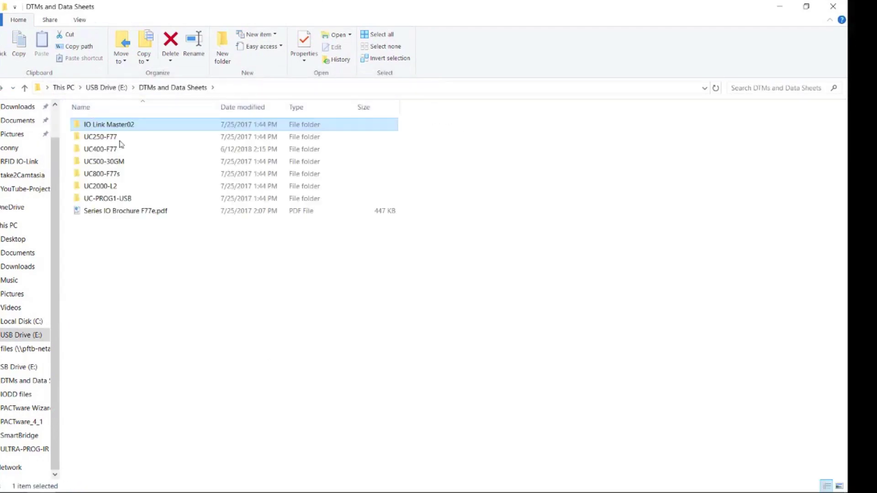
# Run setup.msi in UC250-F77 > DTM and install the UC-F77 DTM to the default folder
pyautogui.doubleClick(135, 137)
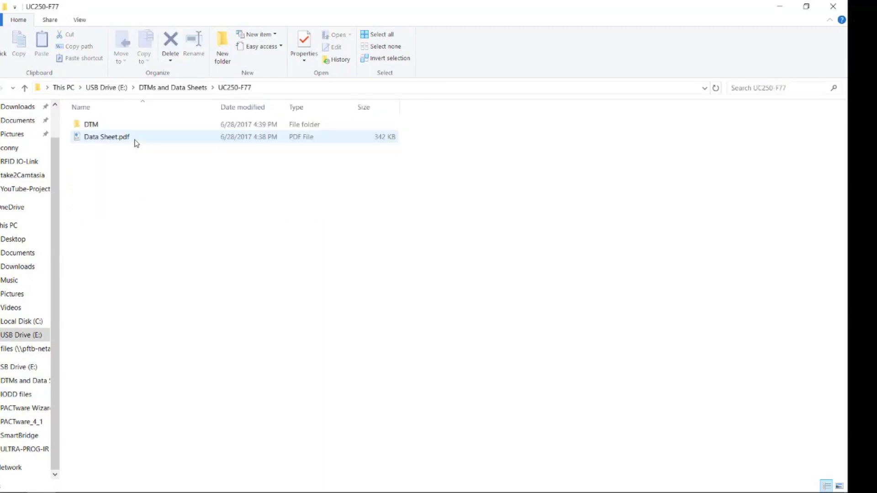
pyautogui.doubleClick(143, 125)
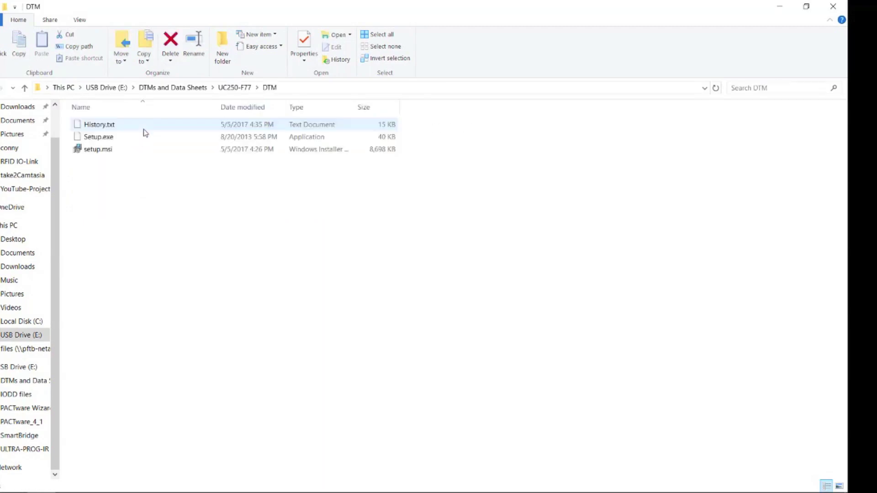
pyautogui.click(135, 153)
pyautogui.click(482, 341)
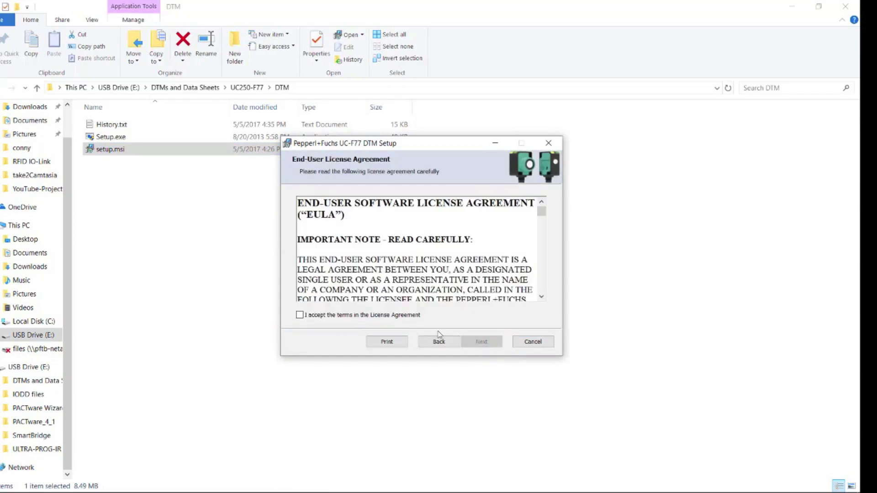
pyautogui.click(299, 313)
pyautogui.click(482, 342)
pyautogui.click(479, 341)
pyautogui.click(475, 342)
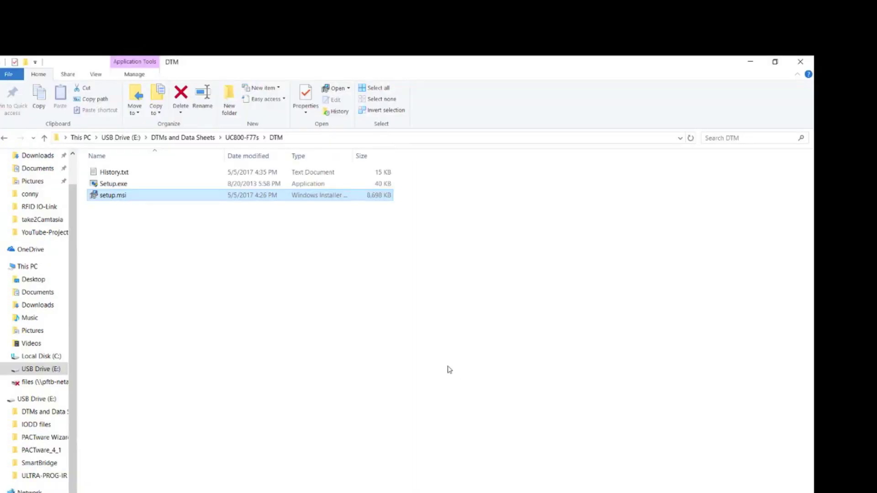
# Launch the IO-Link Connection Wizard from the desktop and rebuild the device catalog
pyautogui.click(754, 63)
pyautogui.click(754, 63)
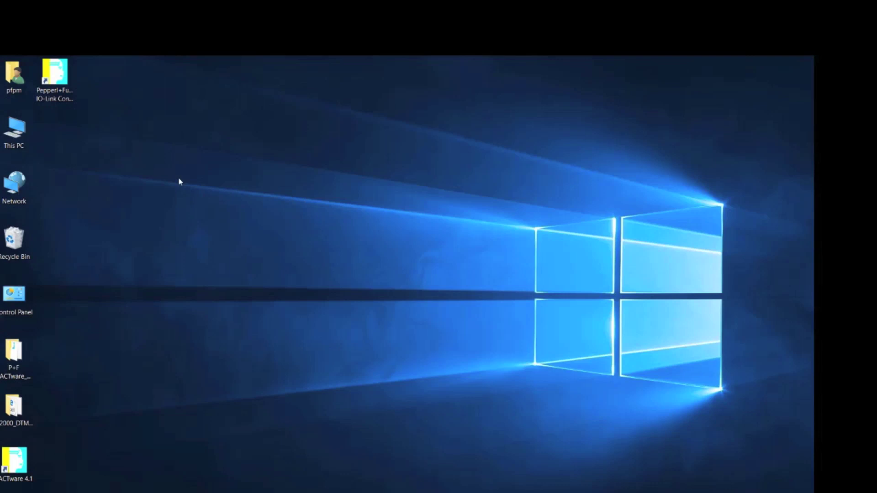
pyautogui.click(54, 94)
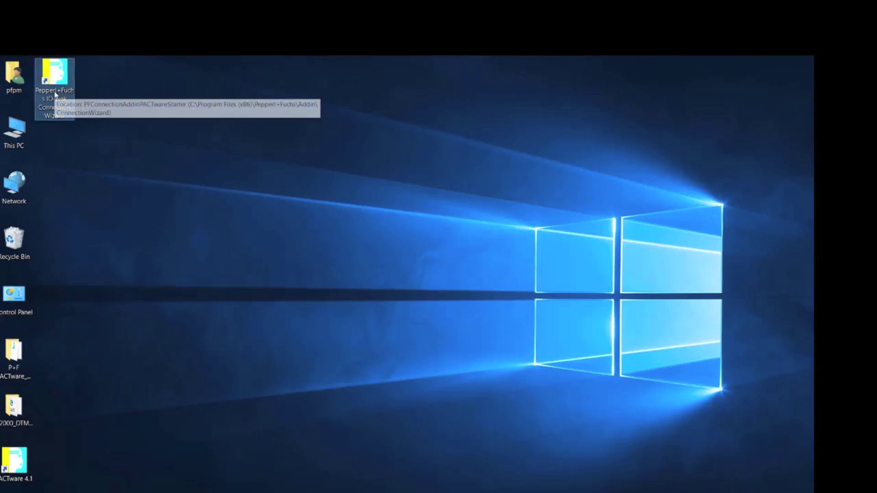
pyautogui.doubleClick(55, 94)
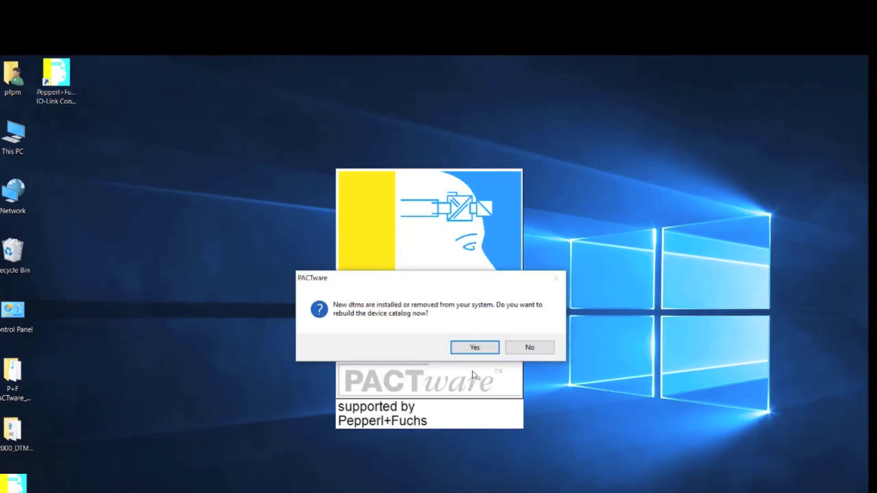
pyautogui.click(481, 350)
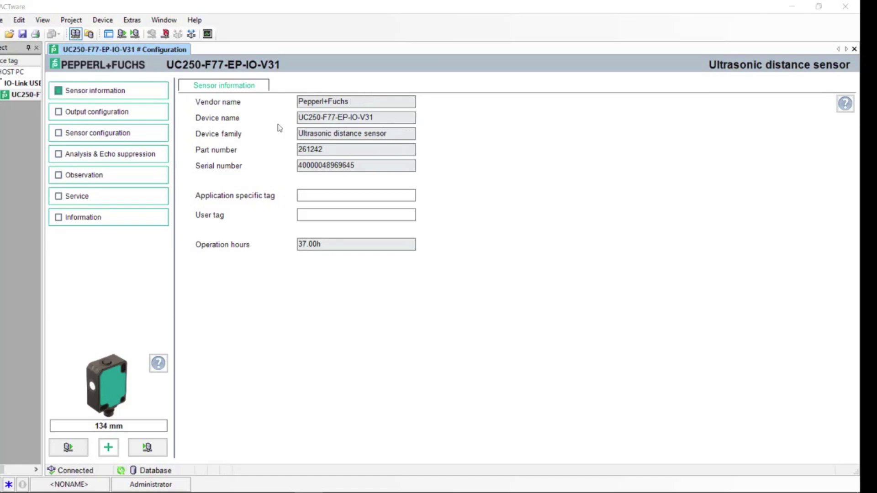
# Check Output configuration, keeping Window mode, then display the Sensor configuration settings
pyautogui.click(133, 115)
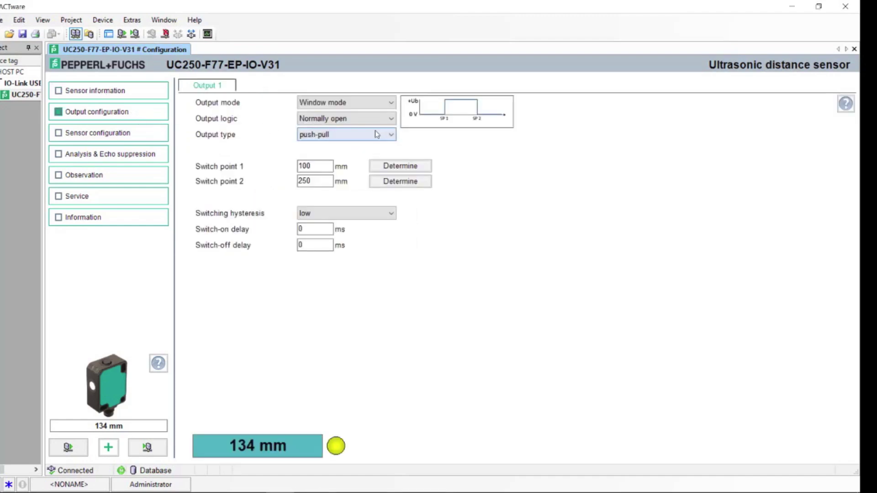
pyautogui.click(382, 103)
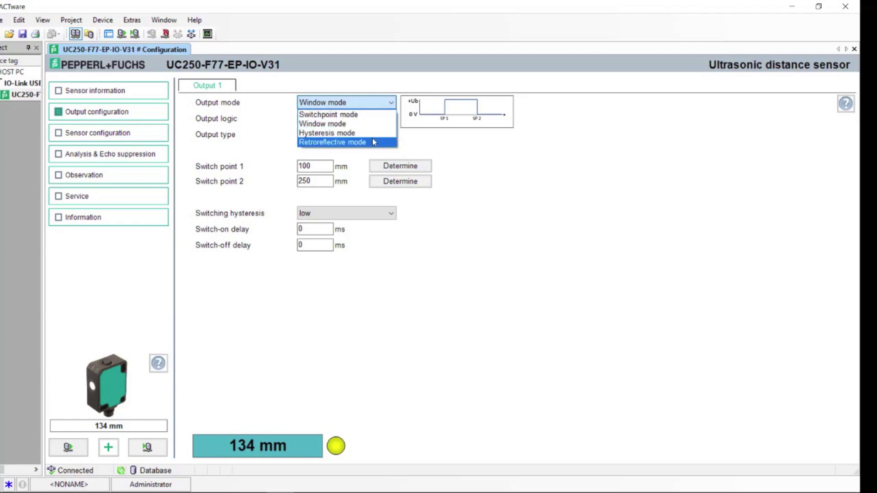
pyautogui.click(352, 124)
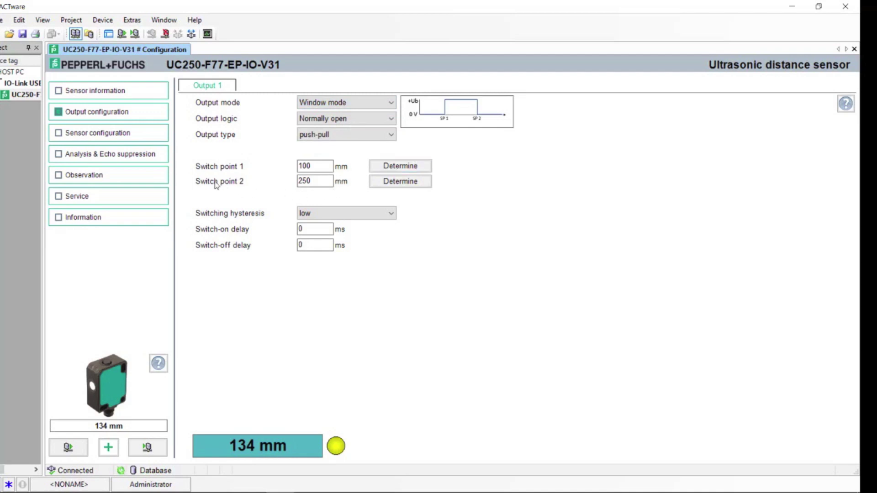
pyautogui.click(164, 133)
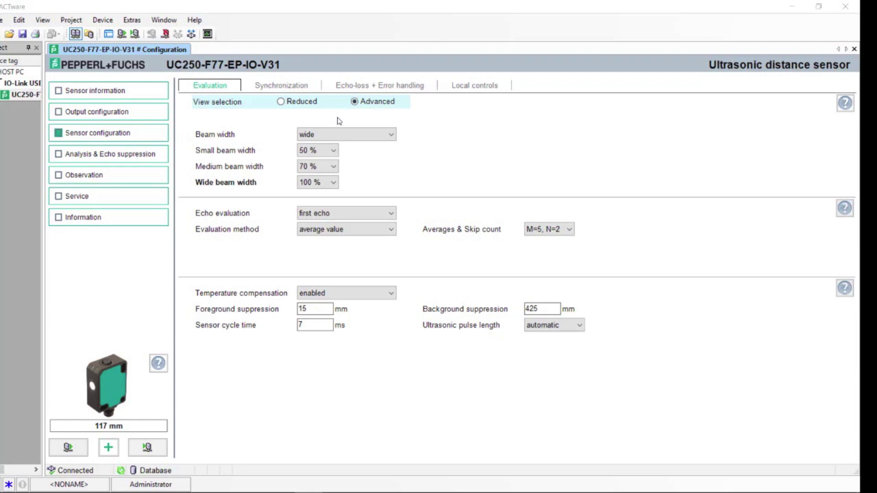
pyautogui.click(361, 134)
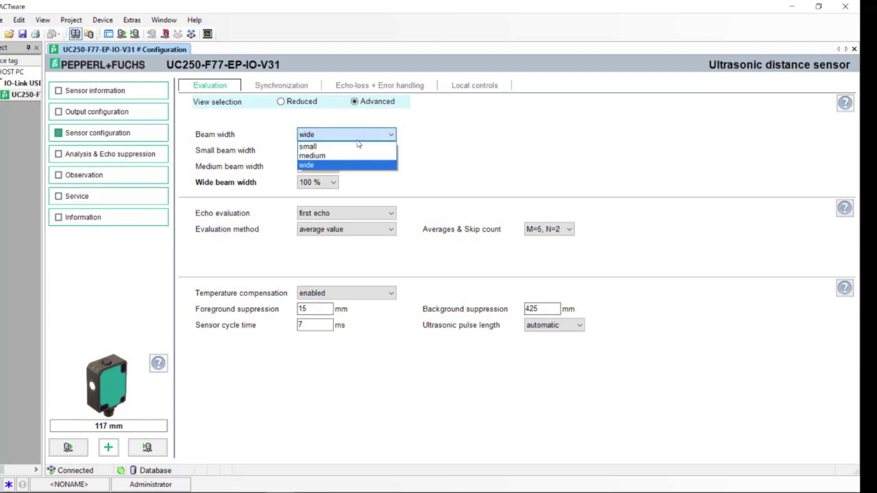
pyautogui.click(346, 121)
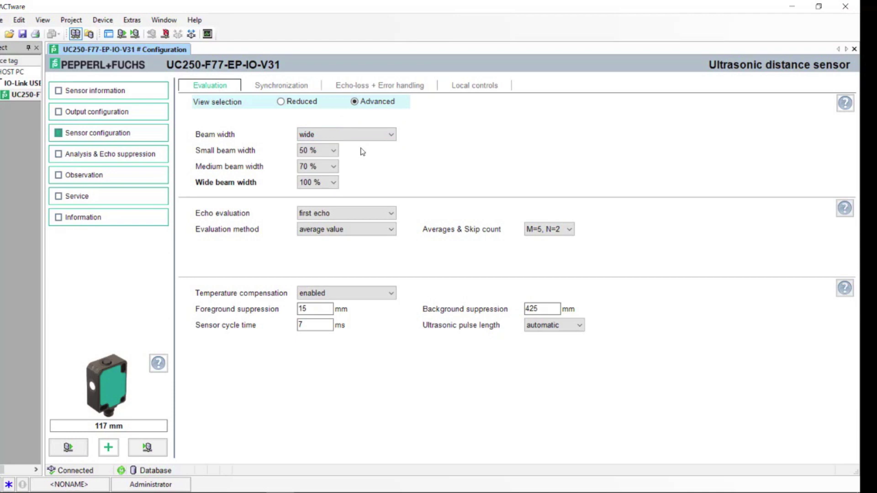
pyautogui.click(335, 151)
pyautogui.click(111, 154)
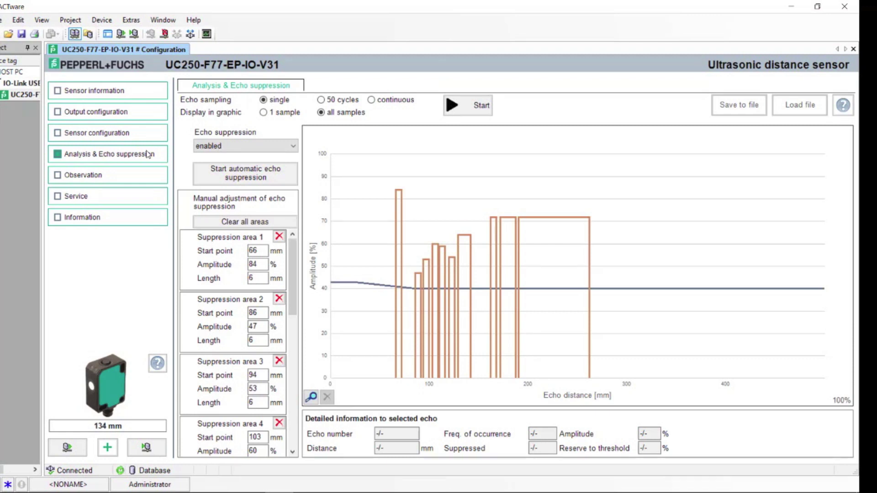
# Leave Echo suppression set to enabled in the Analysis & Echo suppression view
pyautogui.click(270, 147)
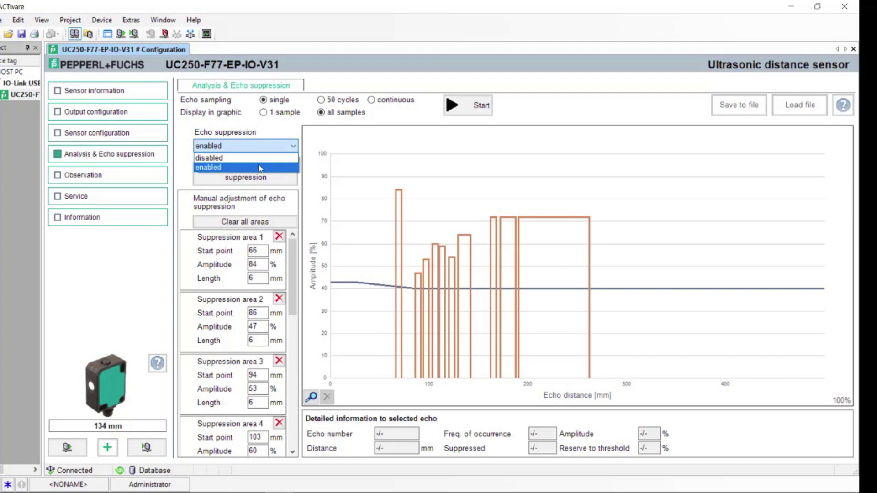
pyautogui.click(284, 139)
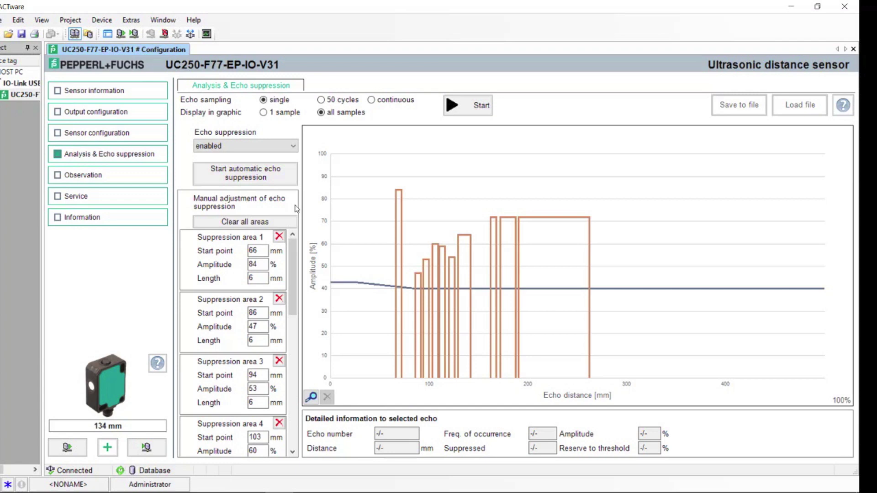
# Open the Observation page to see the live distance plot, currently reading 85 mm
pyautogui.click(137, 175)
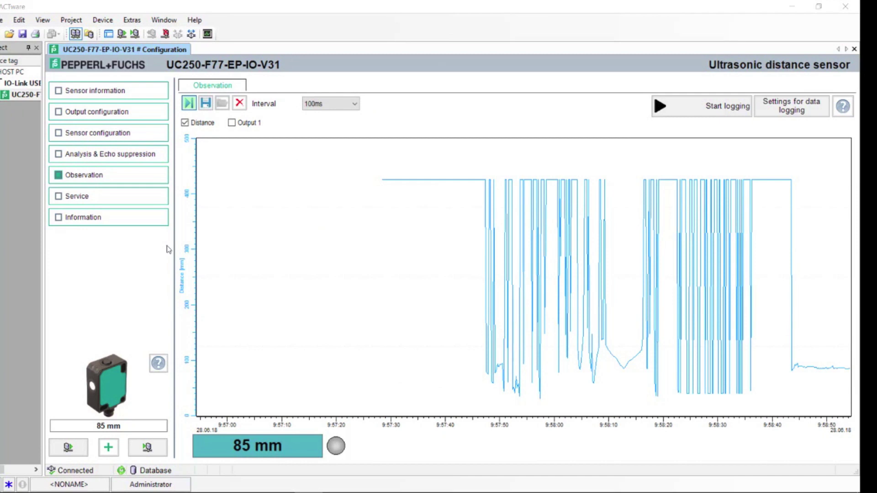